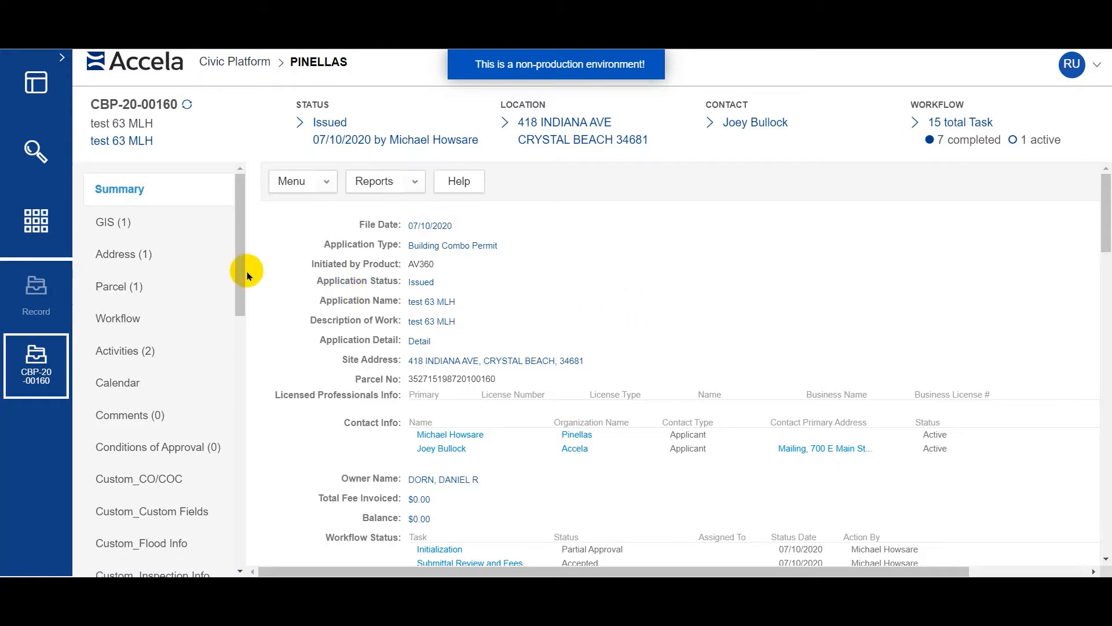
Step: Open the permit record's fees and start adding new fee items
drag(240, 254, 250, 387)
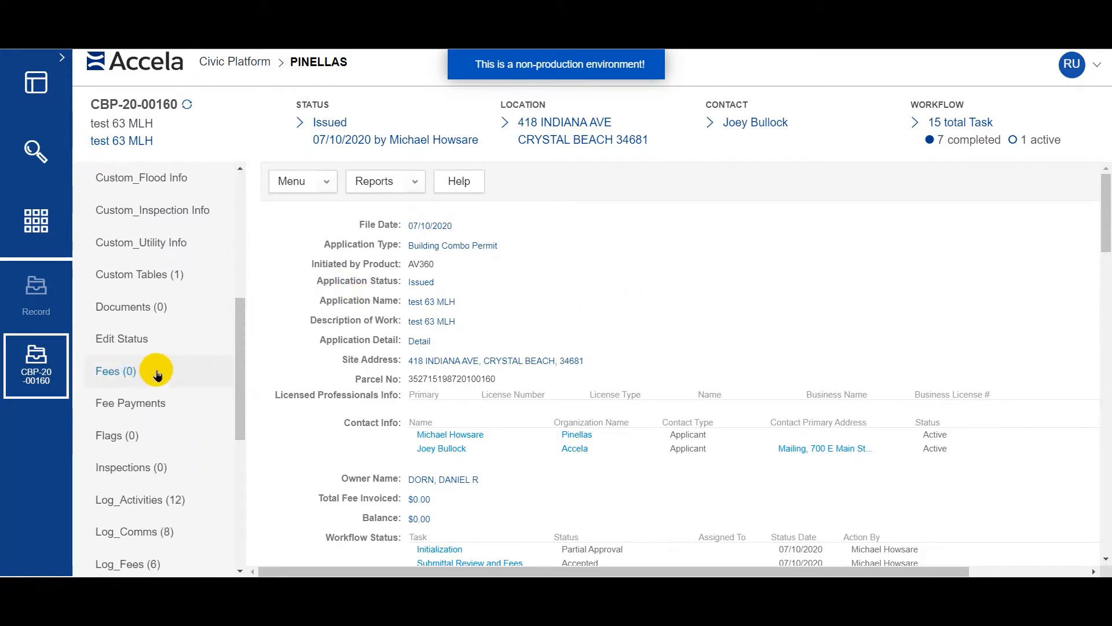
click(113, 374)
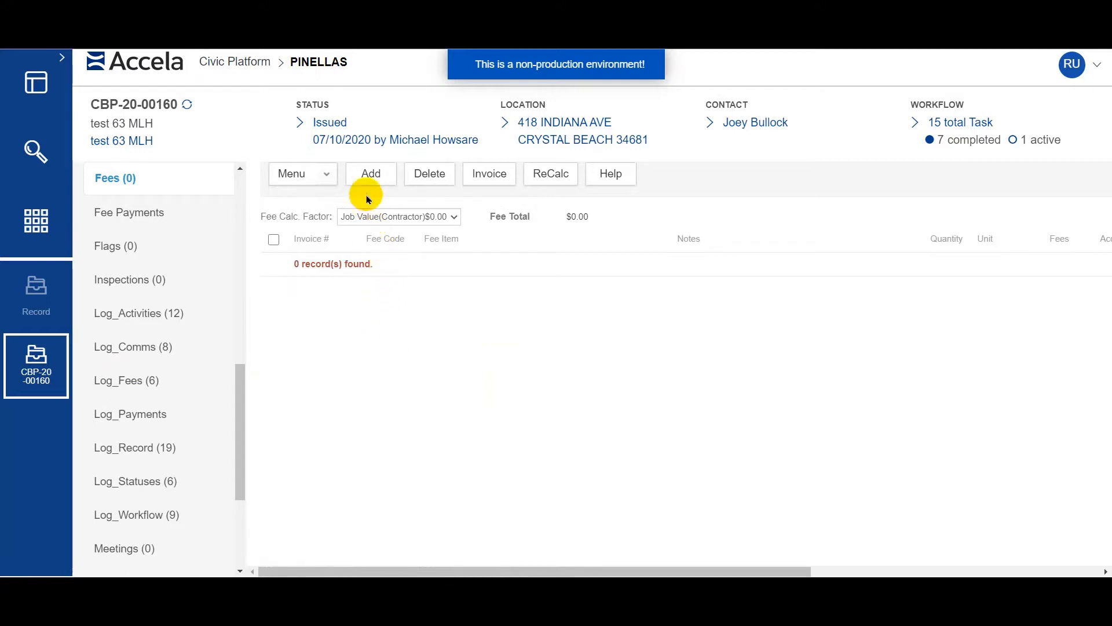
click(364, 177)
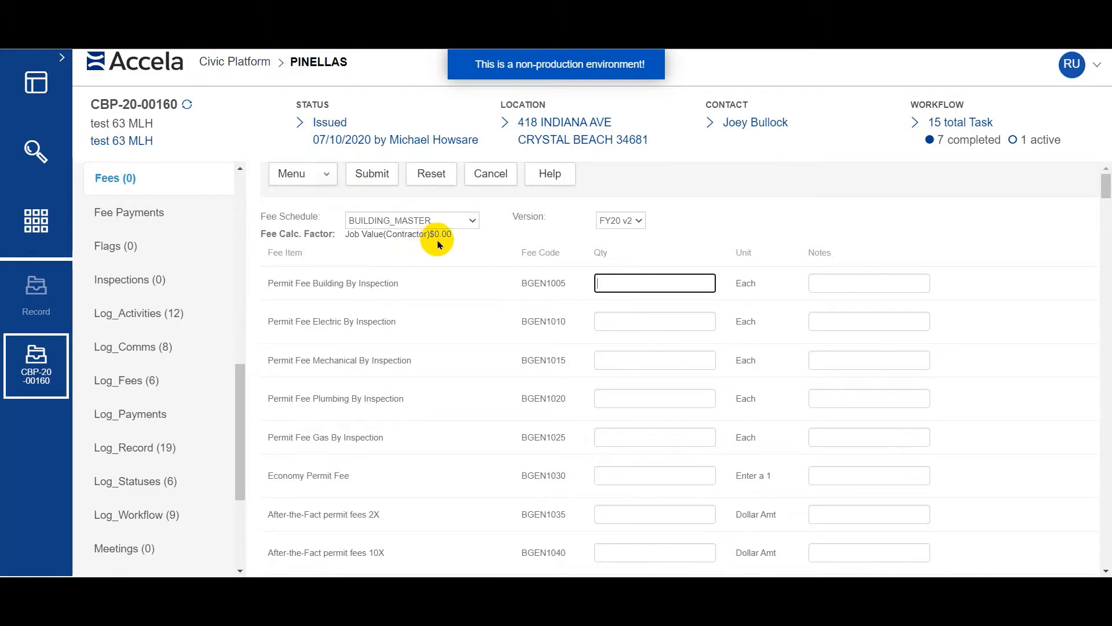
Step: Switch the fee schedule to CODE_ENF_MASTER and return it to BUILDING_MASTER
click(472, 222)
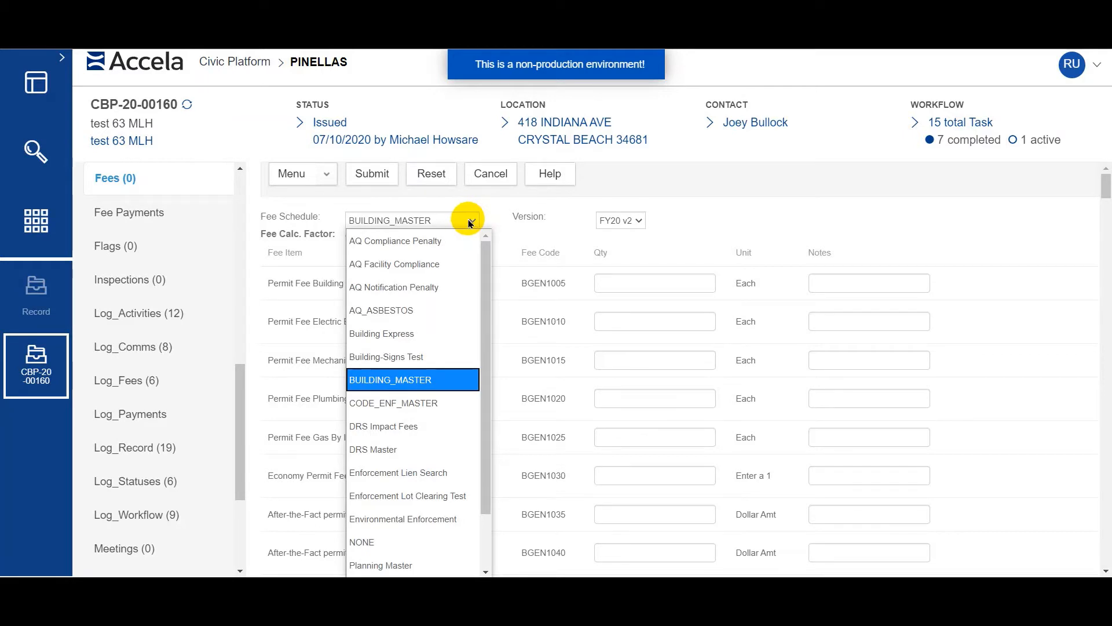
click(409, 401)
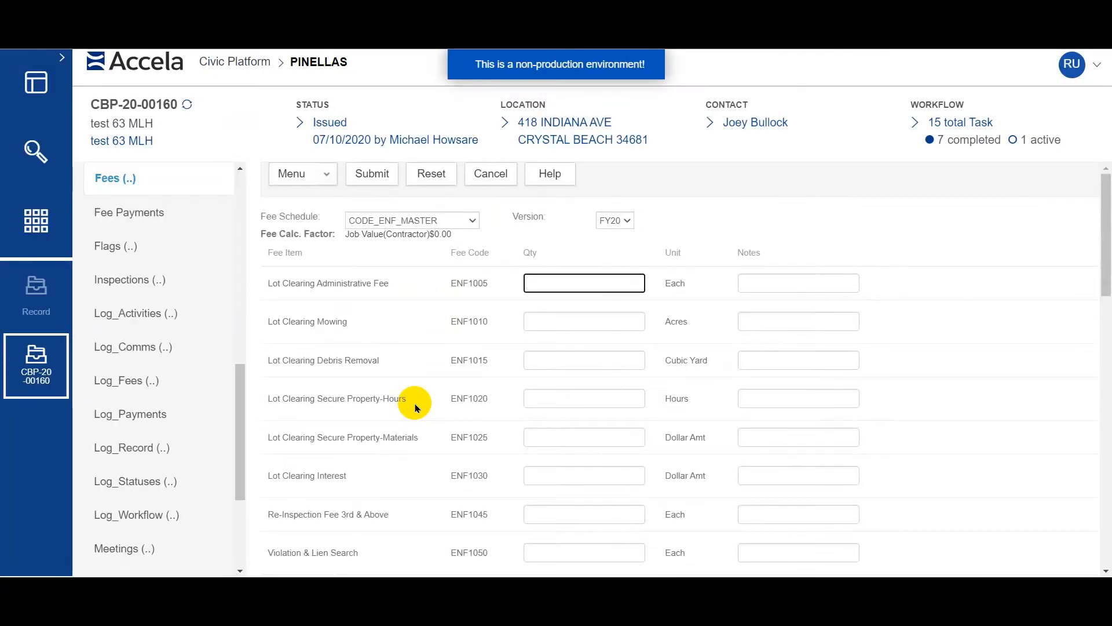
click(472, 224)
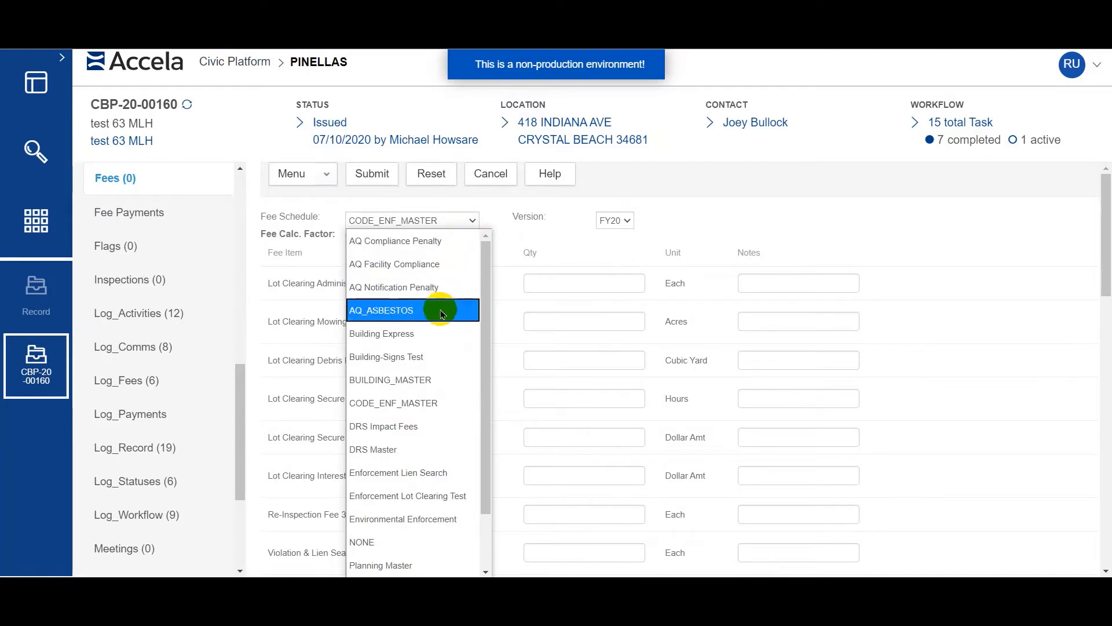
click(426, 380)
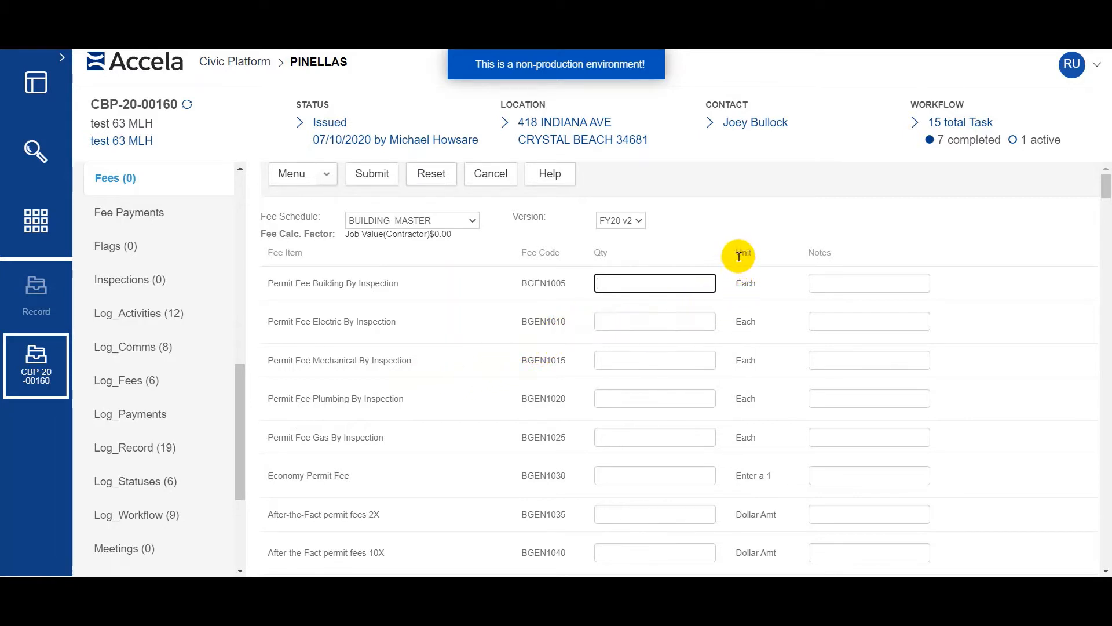
Step: Check the unit for Permit Fee Building By Inspection and enter a quantity of 2
drag(735, 254, 755, 258)
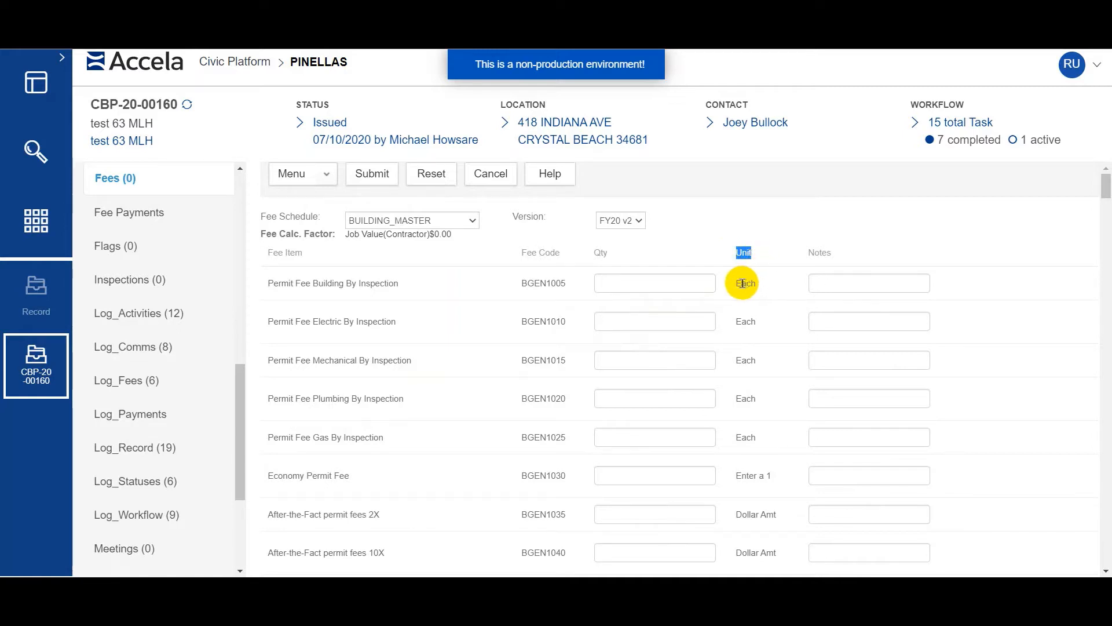
drag(736, 284, 751, 283)
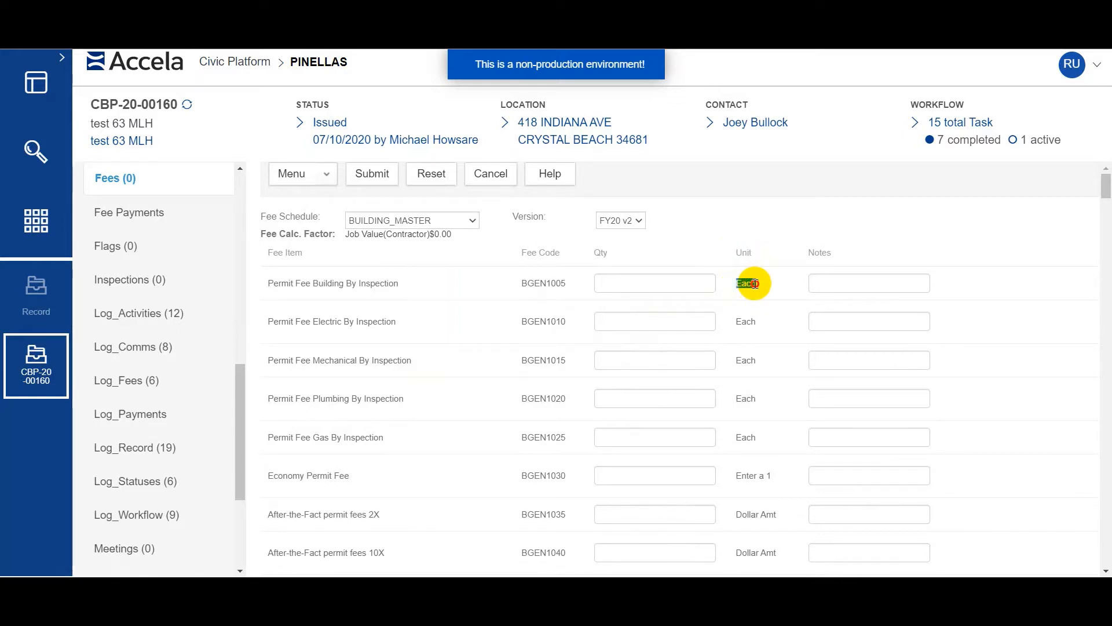
click(751, 284)
click(654, 284)
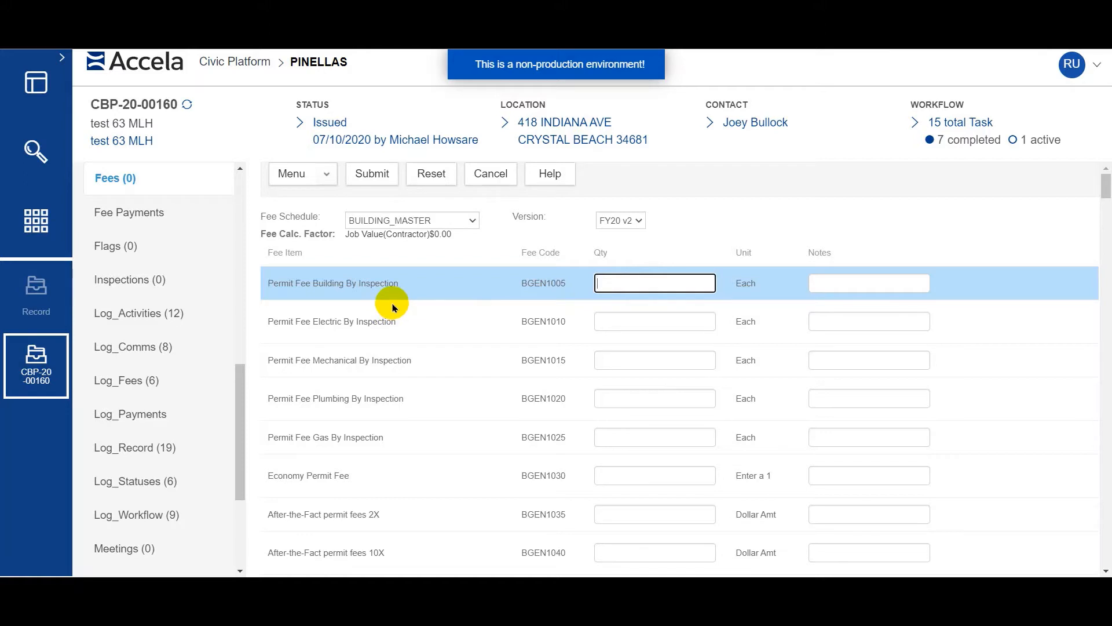
text(1)
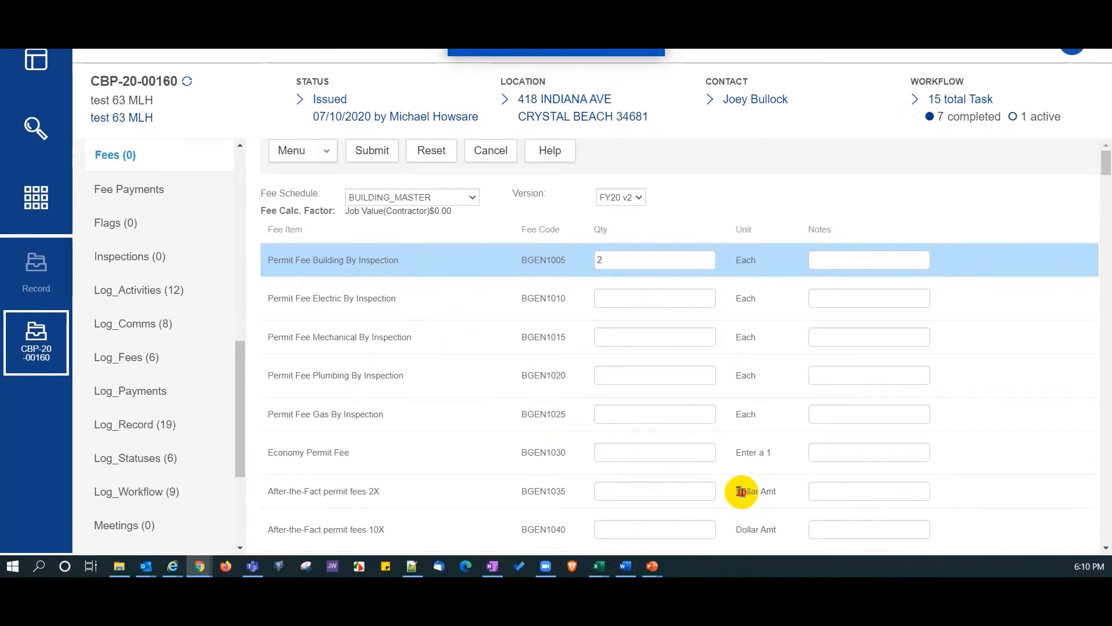
Step: Enter 12.45 for After-the-Fact permit fees 2X and set the Permit Fee Building By Inspection quantity to 1
drag(776, 492, 723, 502)
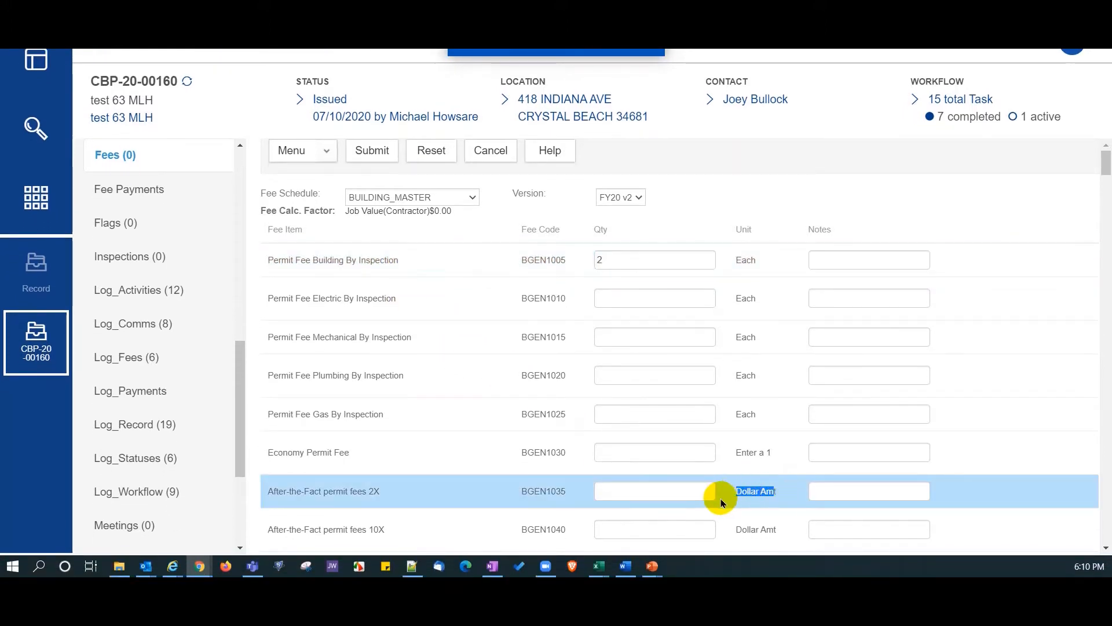
click(619, 494)
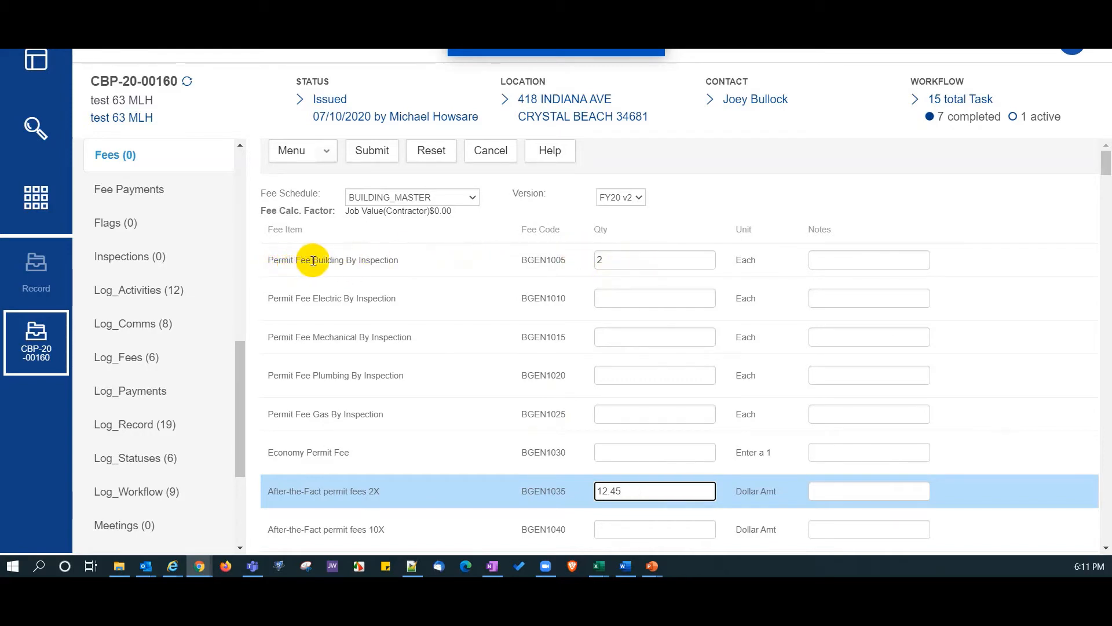
click(587, 259)
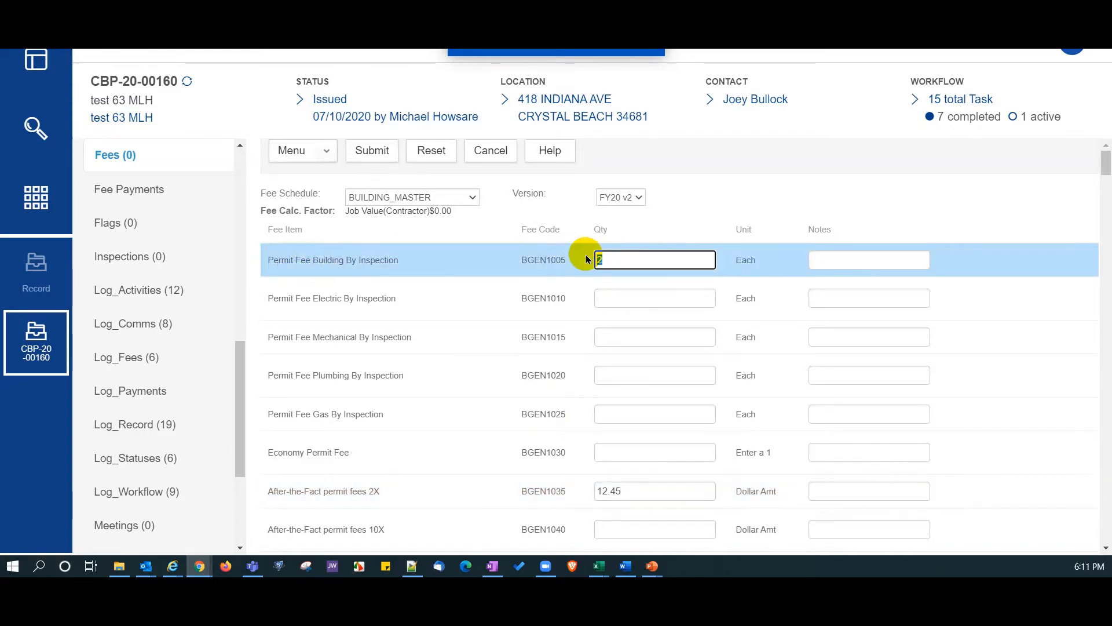
text(1)
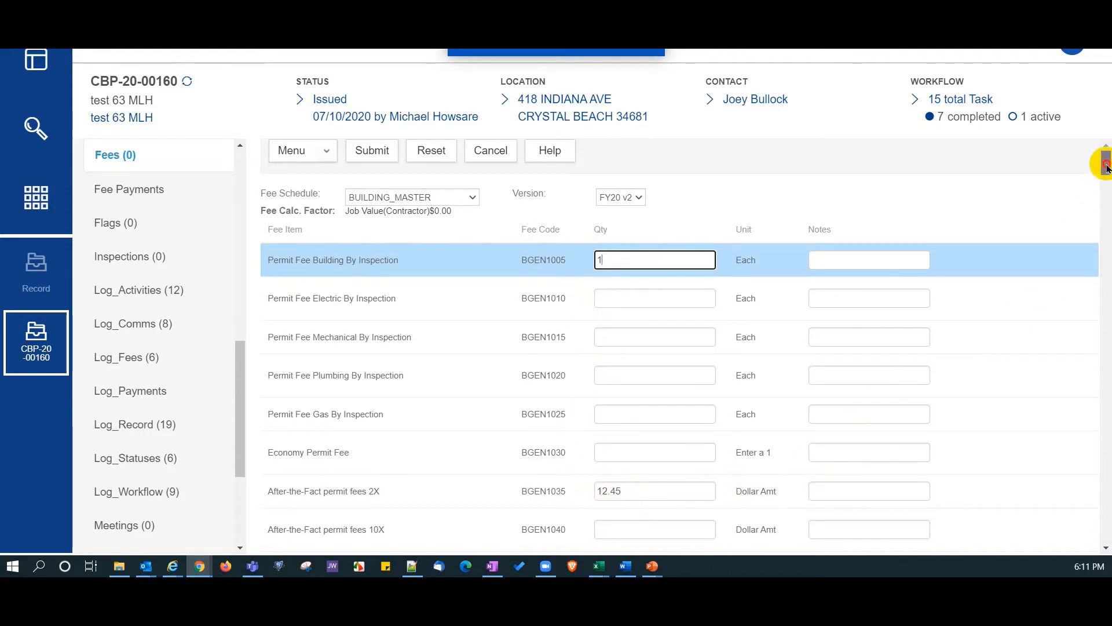
Step: Enter 1500 square feet as the quantity for Residental Expedited Plan Review
drag(1106, 167, 1106, 208)
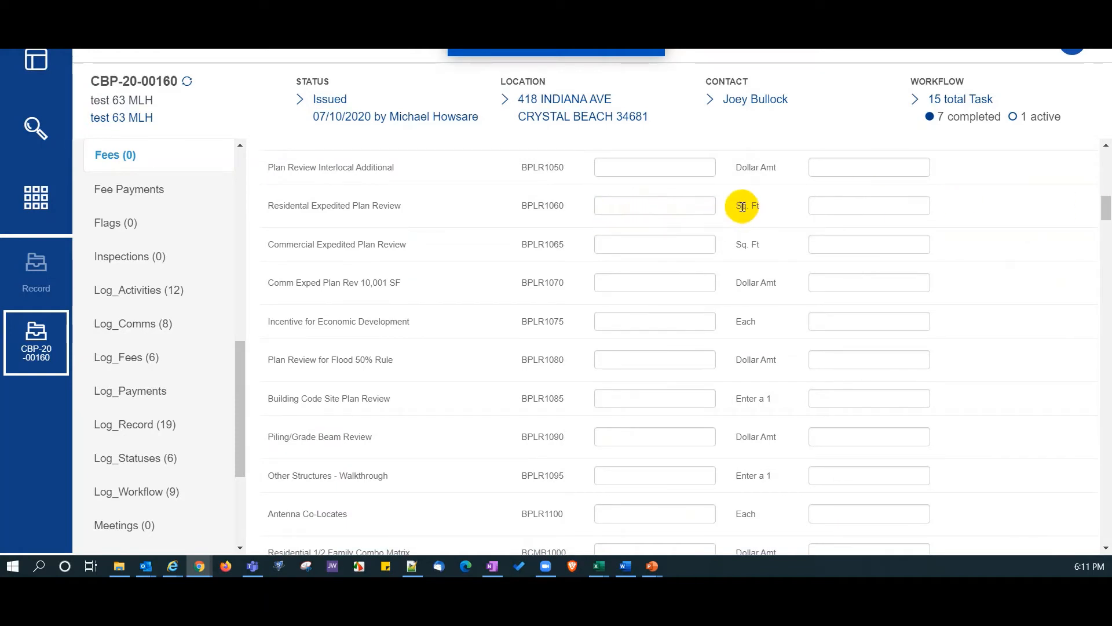
drag(736, 207, 768, 208)
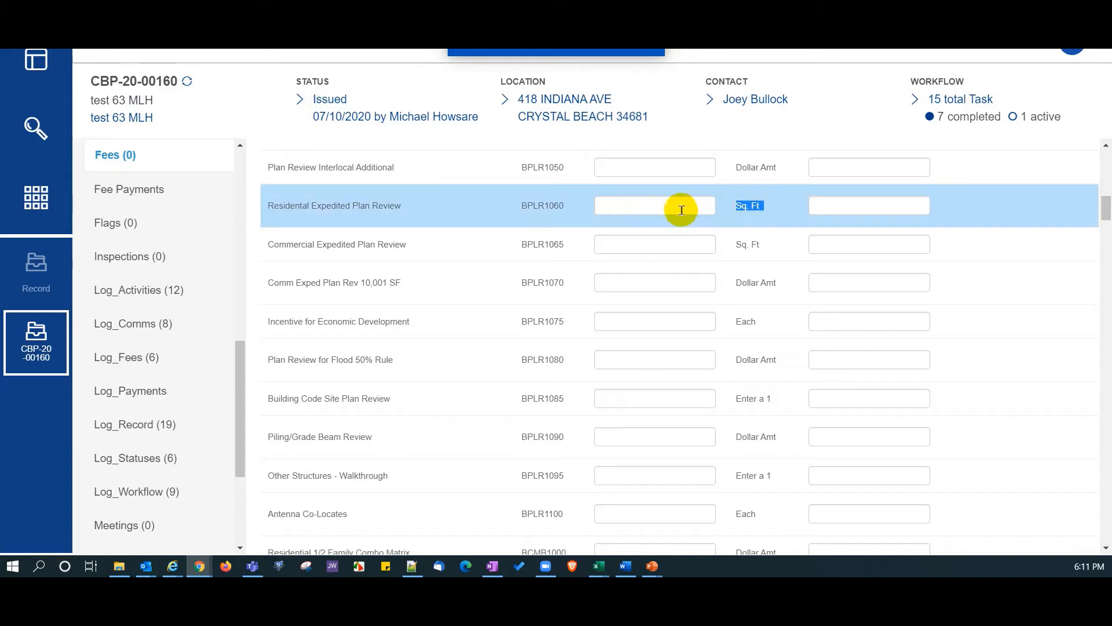
click(628, 208)
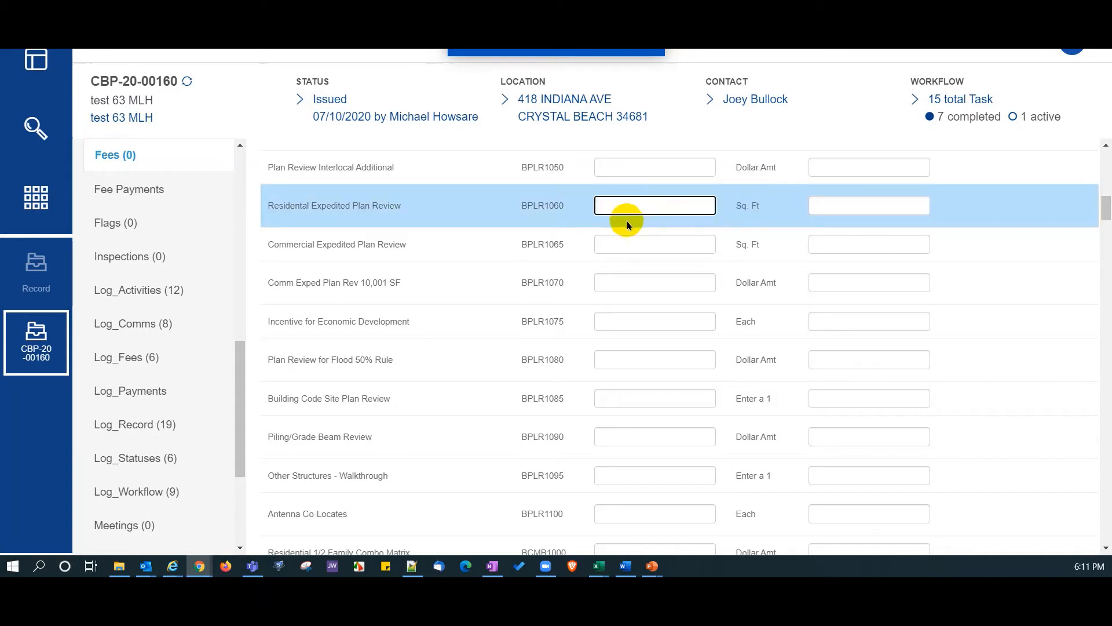
text(1500)
Step: Enter a quantity of 1 for both the FL Statute 553 FBC Surcharge and the FL Statute 468 BCAIB Surcharge
drag(1098, 213, 1101, 548)
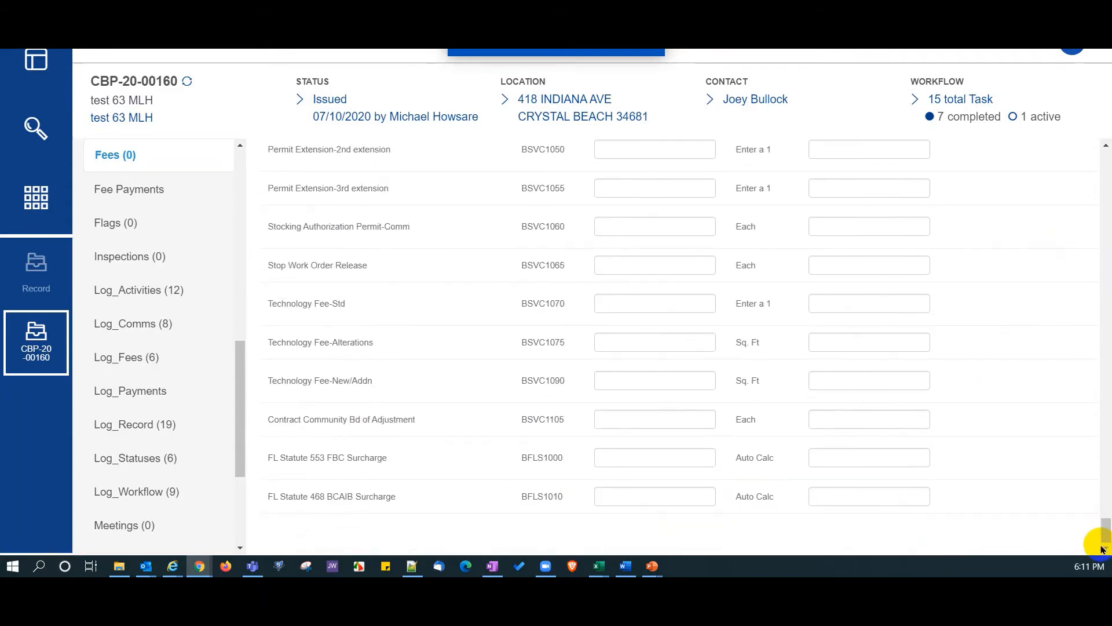
click(608, 457)
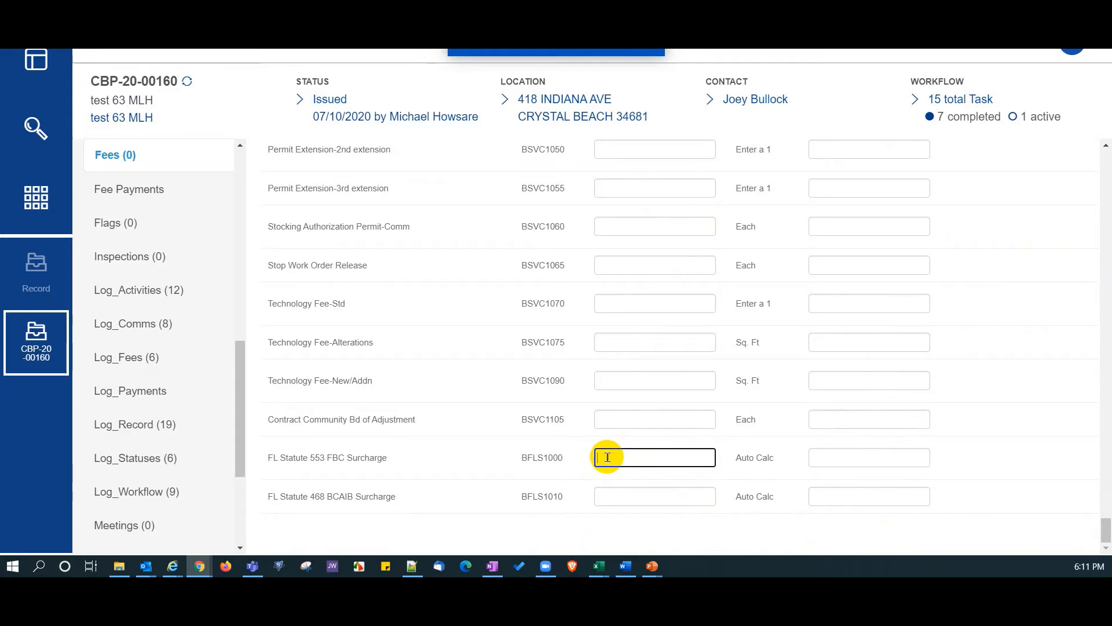
text(1)
click(616, 499)
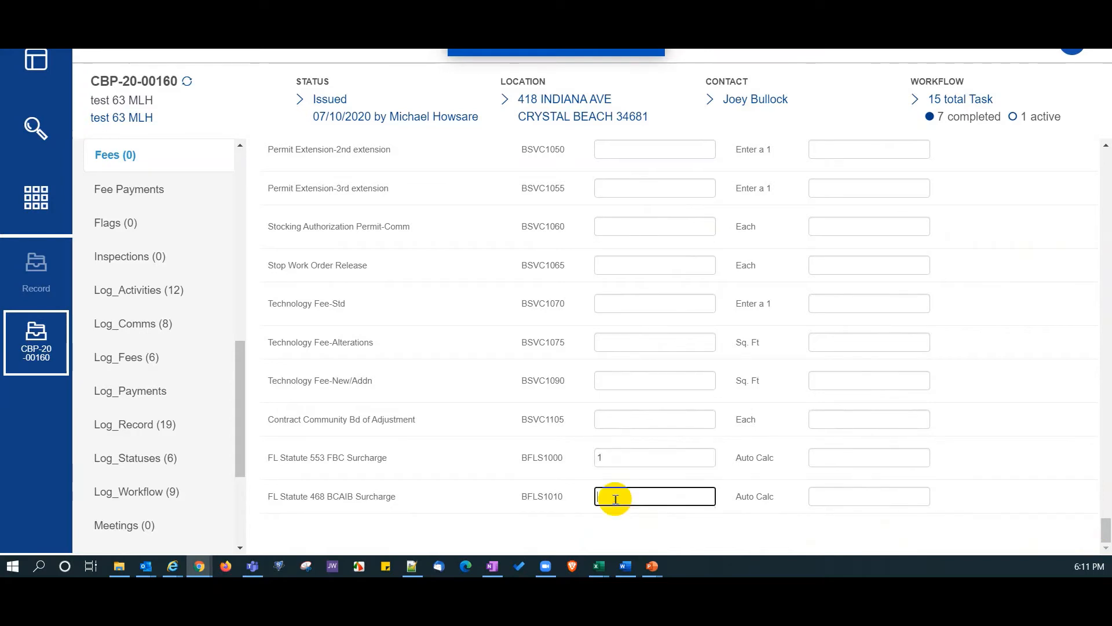
text(1)
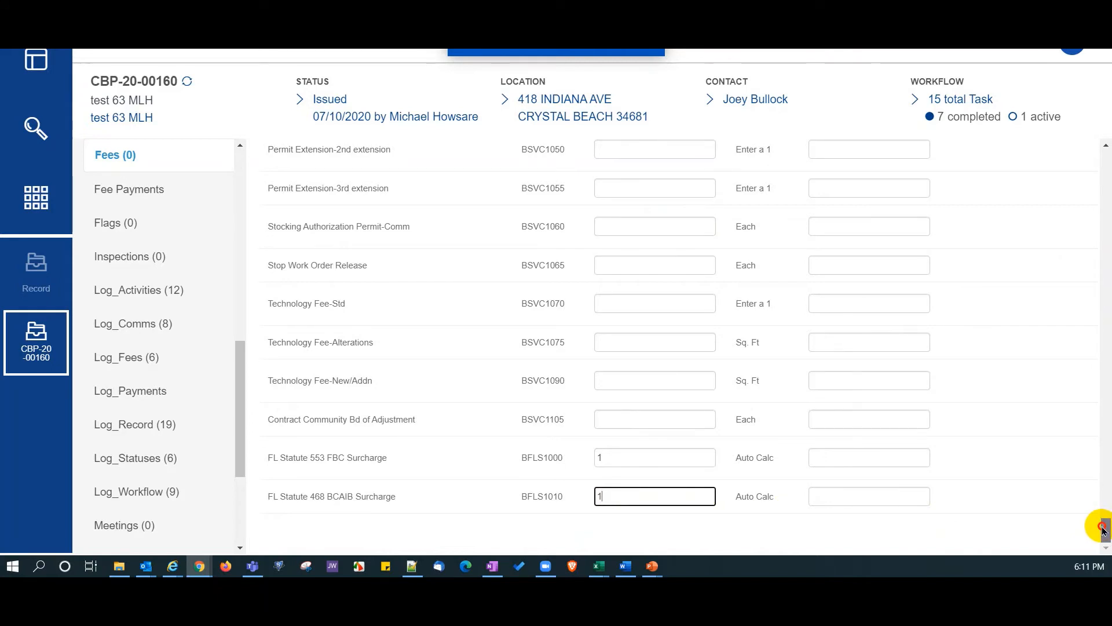
Step: Submit the entered fee items to the permit record, leaving the notes blank
drag(1104, 530, 1101, 143)
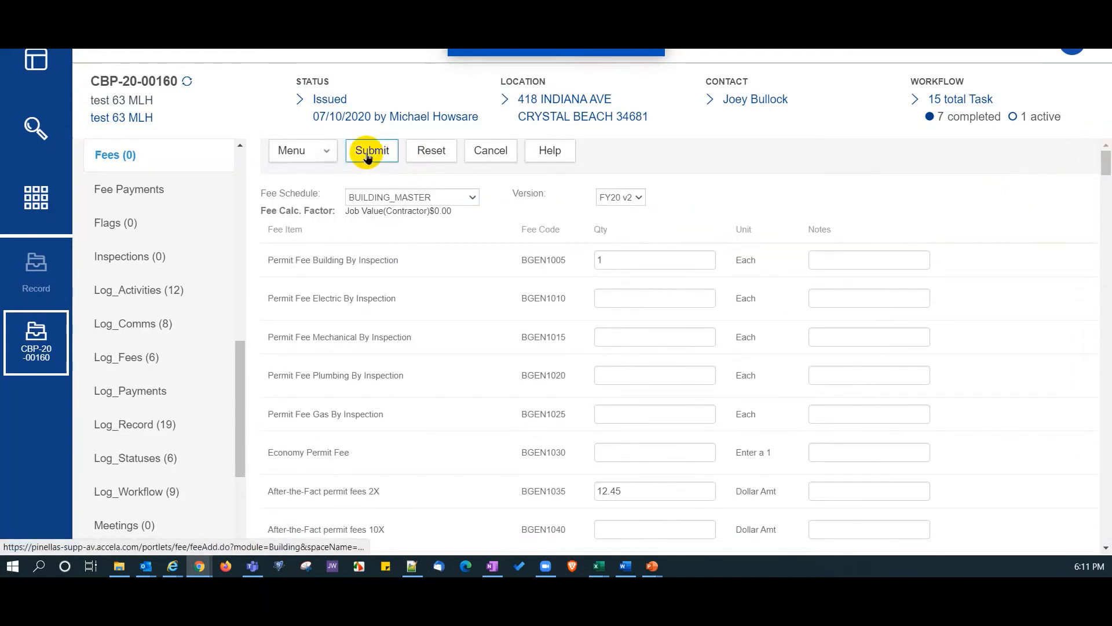
click(368, 154)
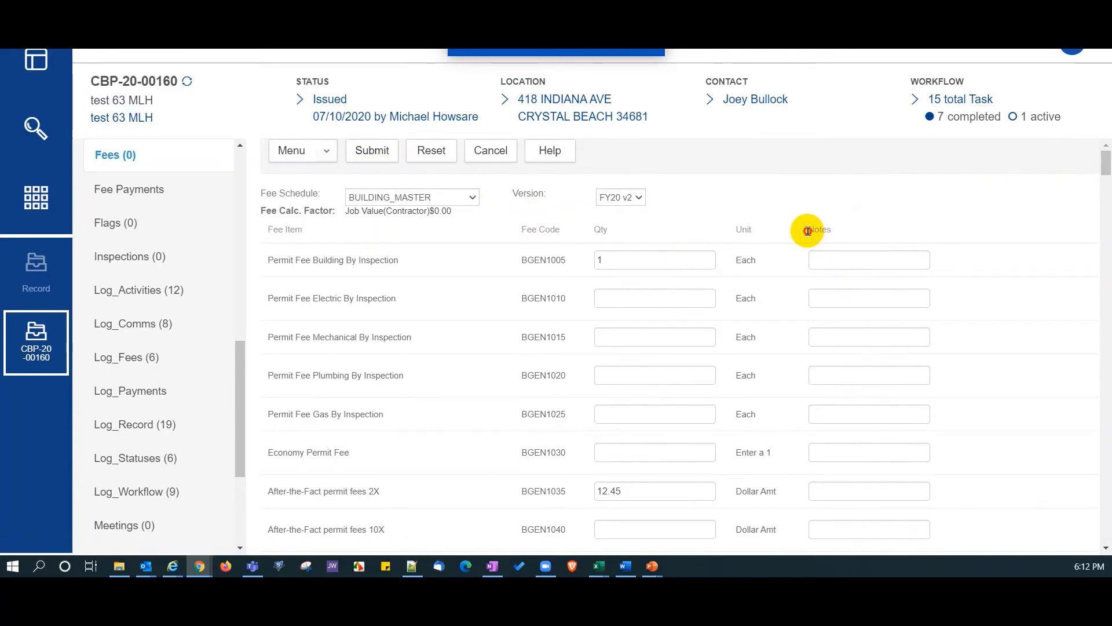
drag(807, 231, 832, 231)
click(825, 256)
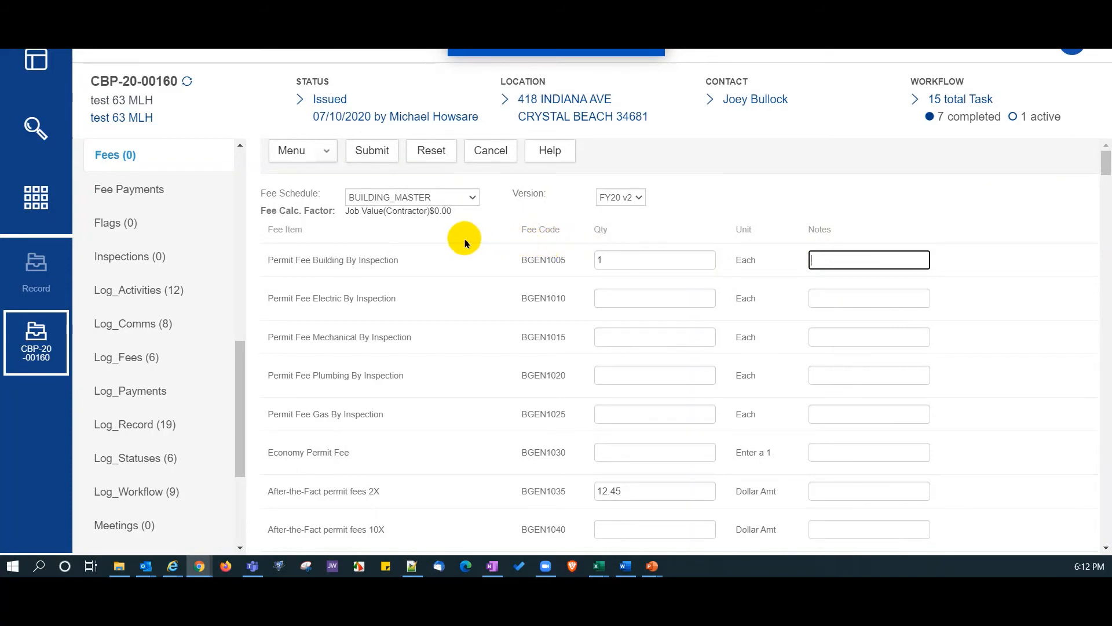
click(368, 151)
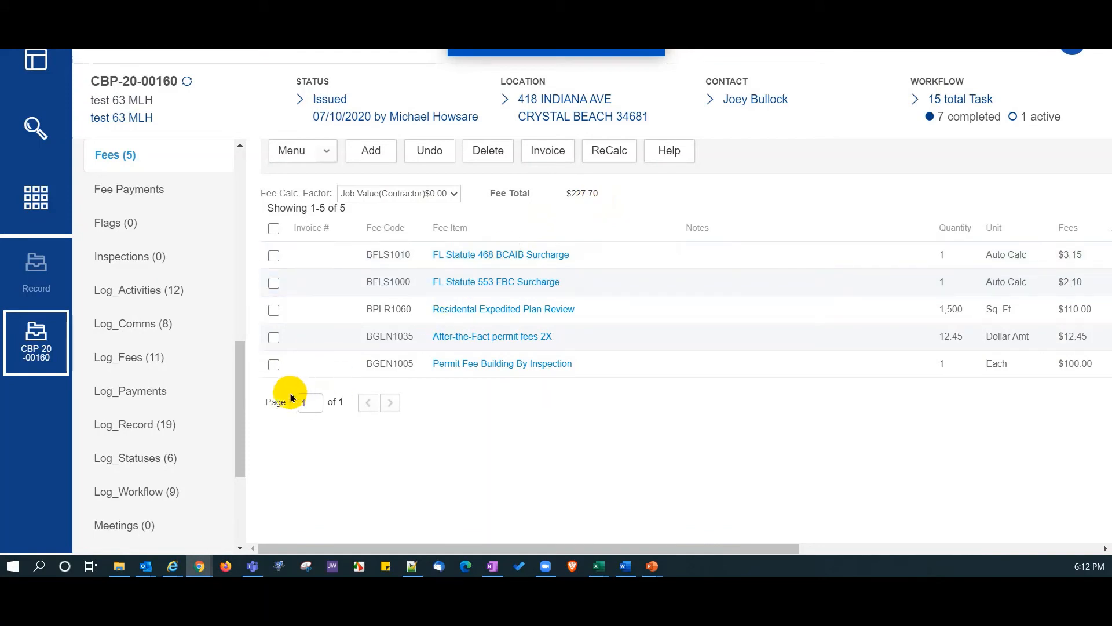
Step: Open the record summary and check the total fee invoiced and the balance
drag(244, 408, 224, 181)
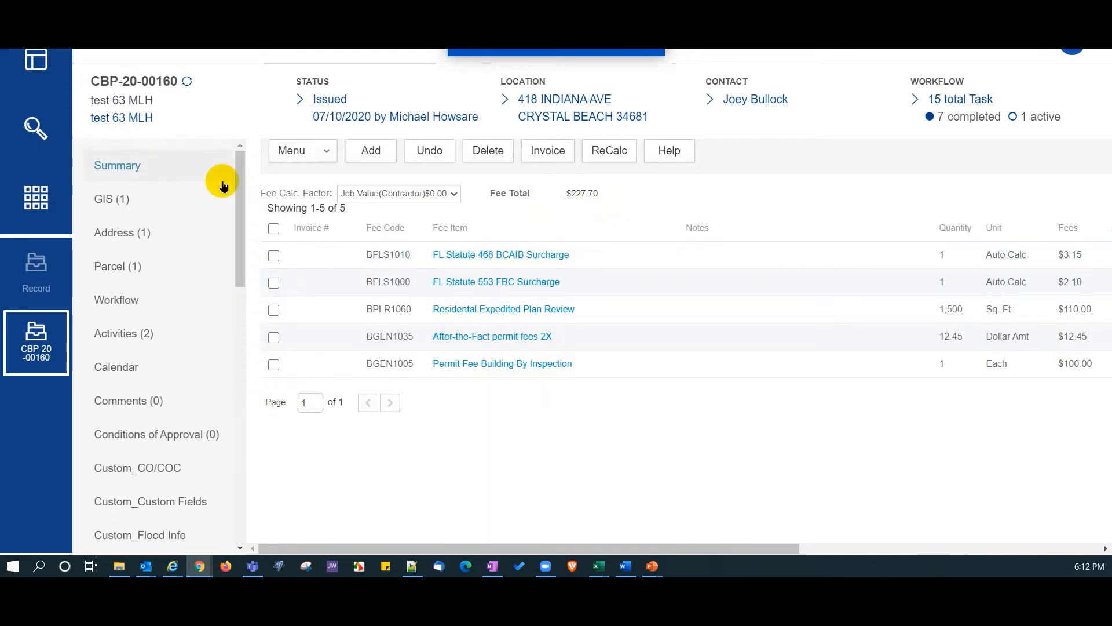
click(138, 167)
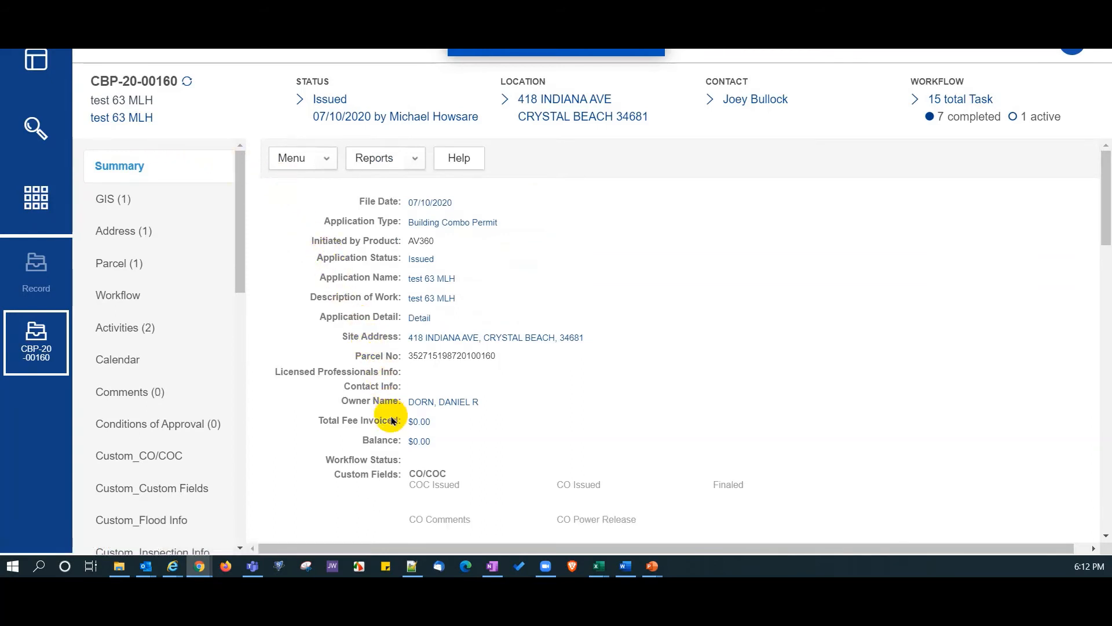
drag(366, 441, 389, 442)
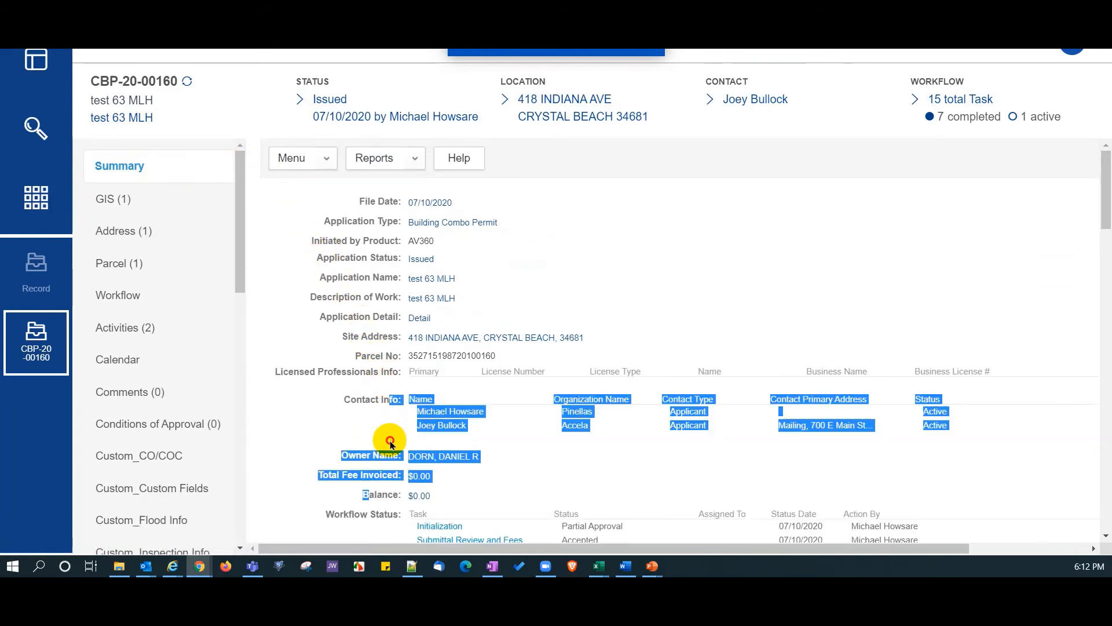
click(342, 427)
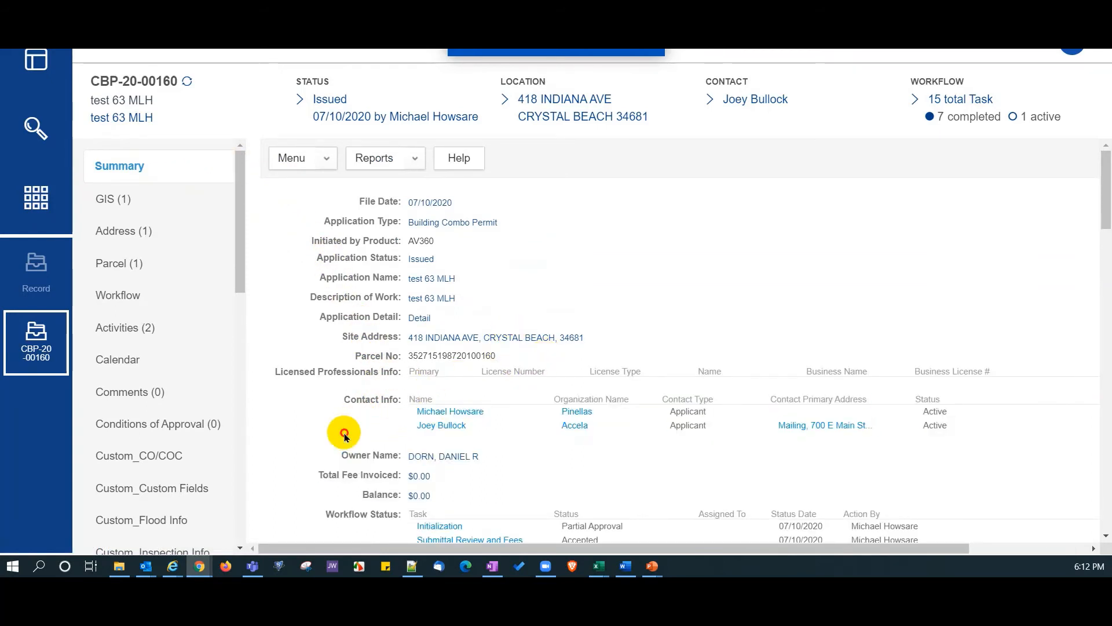
scroll(336, 423, down, 3)
drag(369, 351, 387, 351)
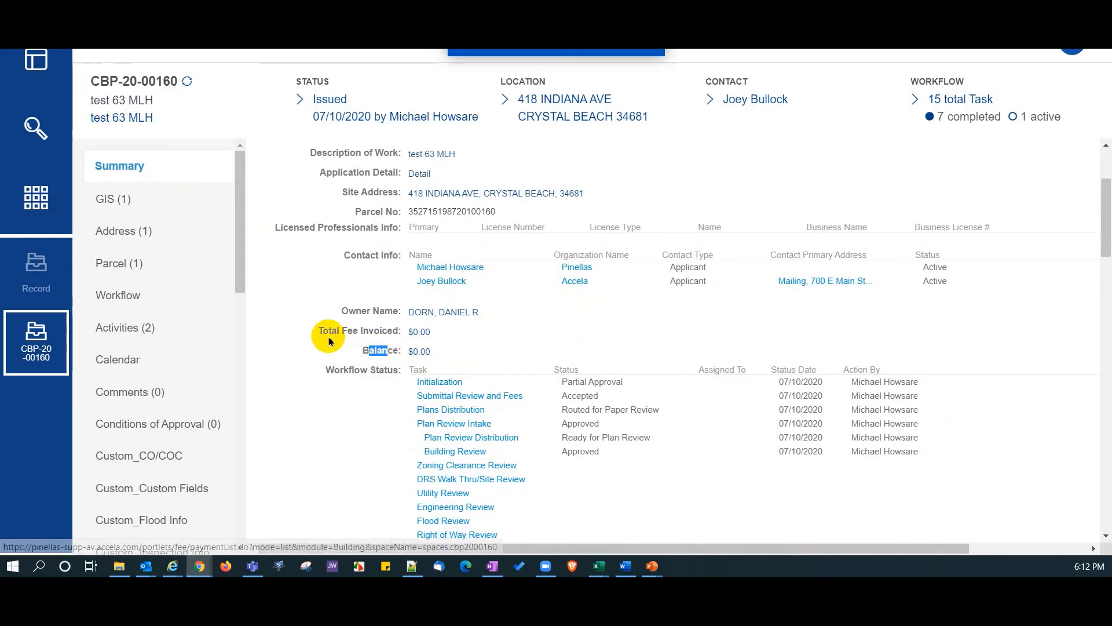
Step: Return to the record's fee list and check the status of the added fee items
drag(241, 284, 238, 412)
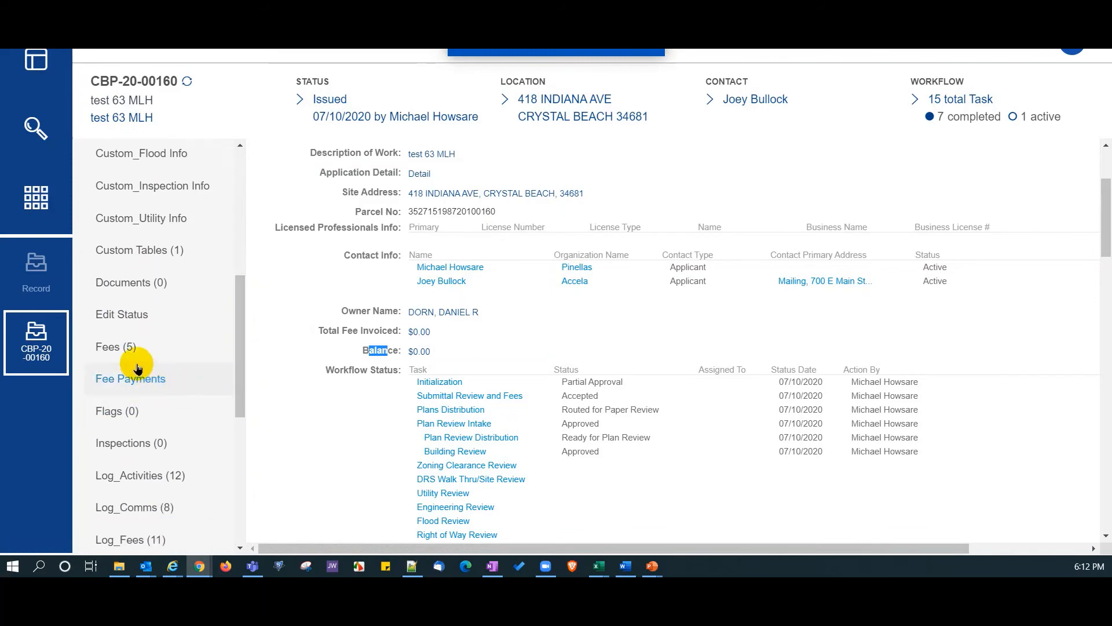
click(118, 346)
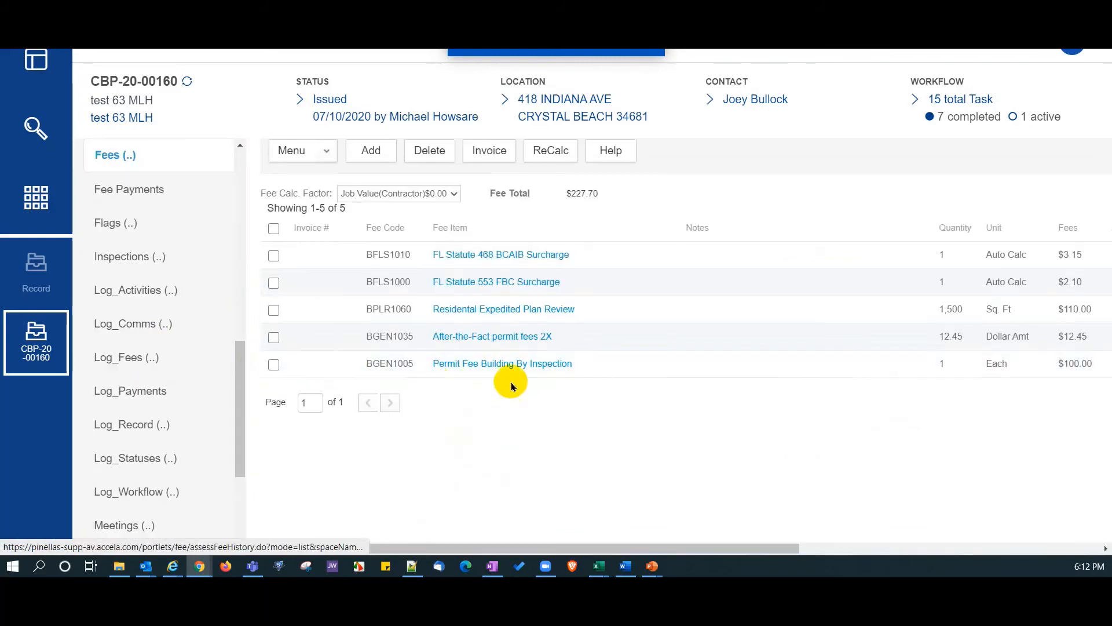
drag(700, 549, 956, 549)
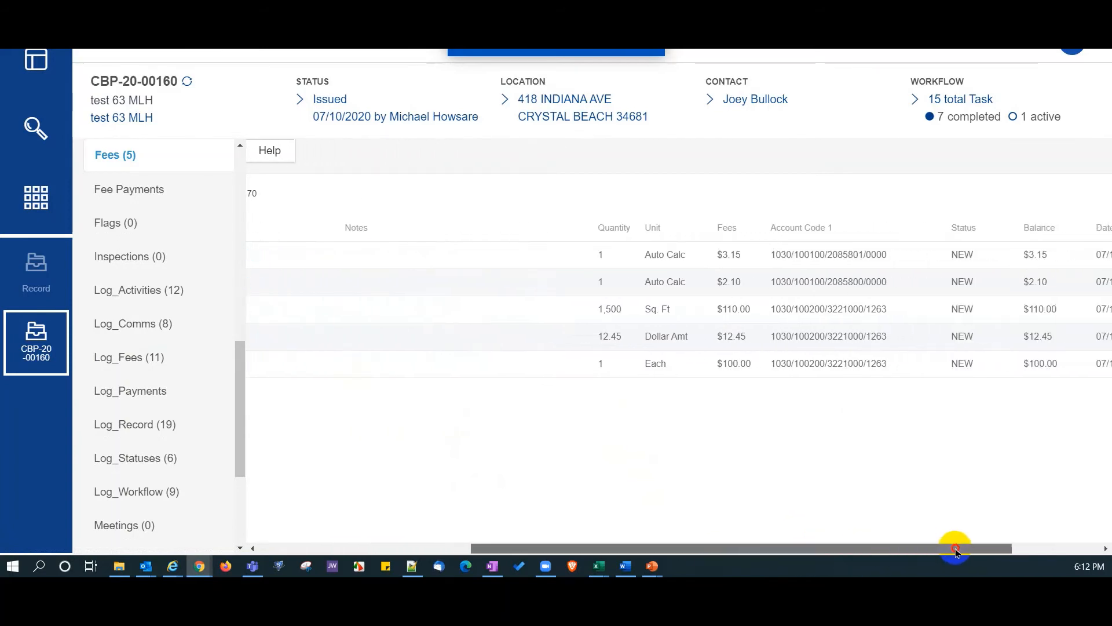
double_click(965, 255)
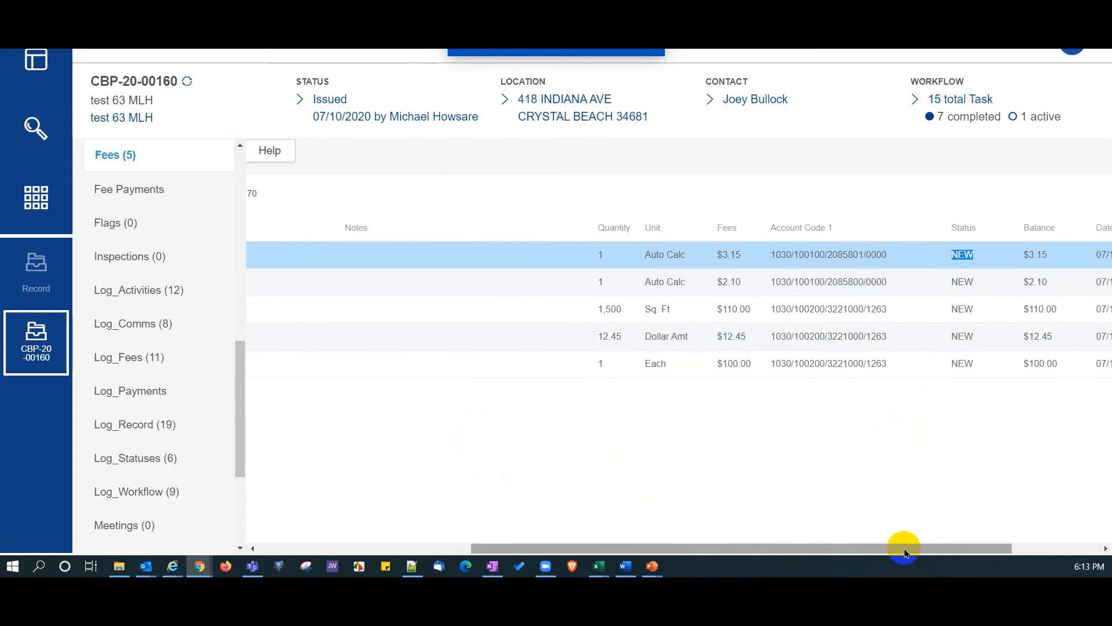
Step: Select all five fee items in the record's fee list and invoice them together
drag(908, 551, 683, 550)
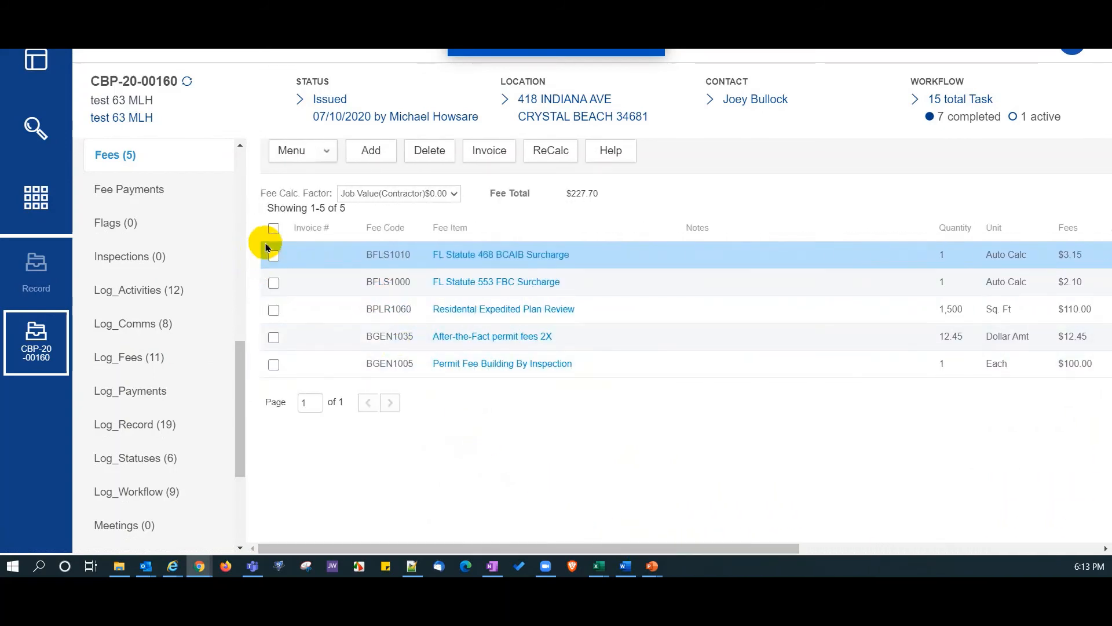
click(274, 366)
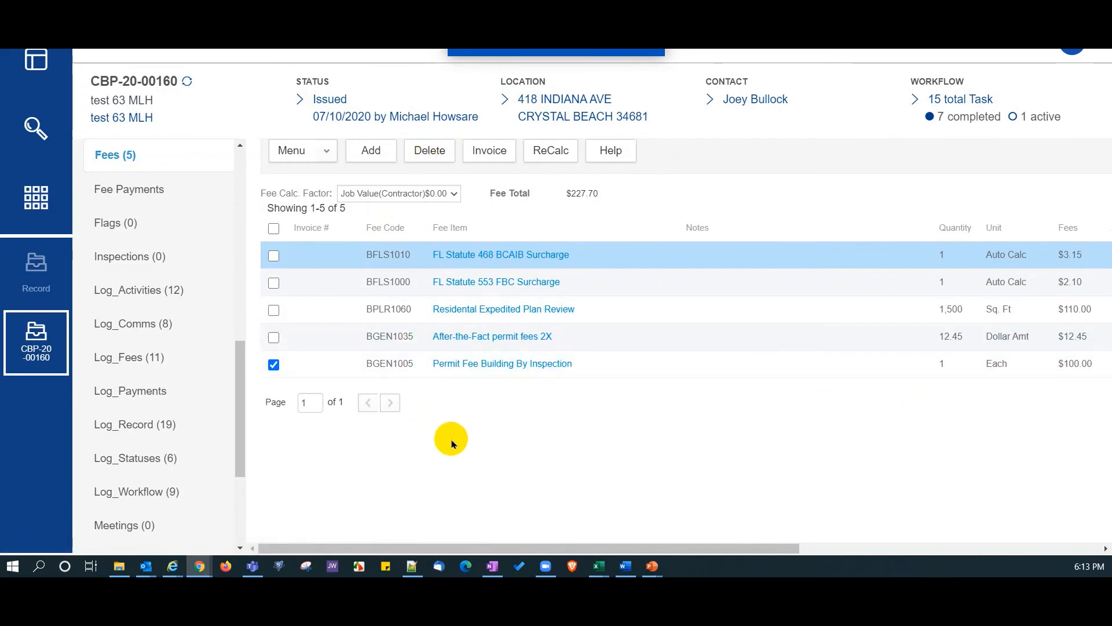
click(273, 366)
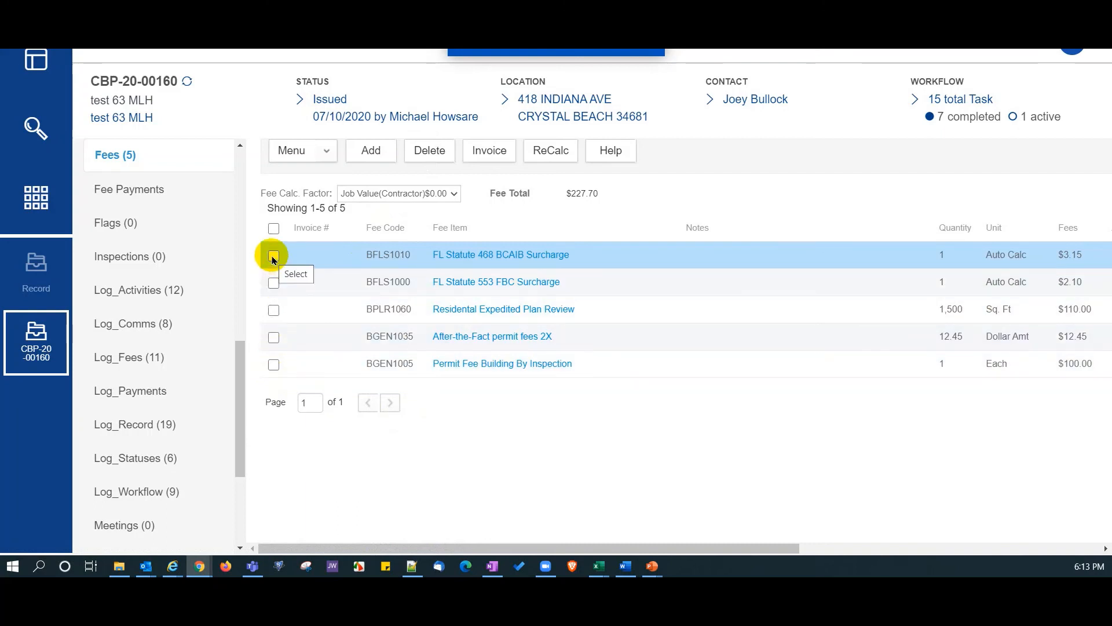
click(274, 231)
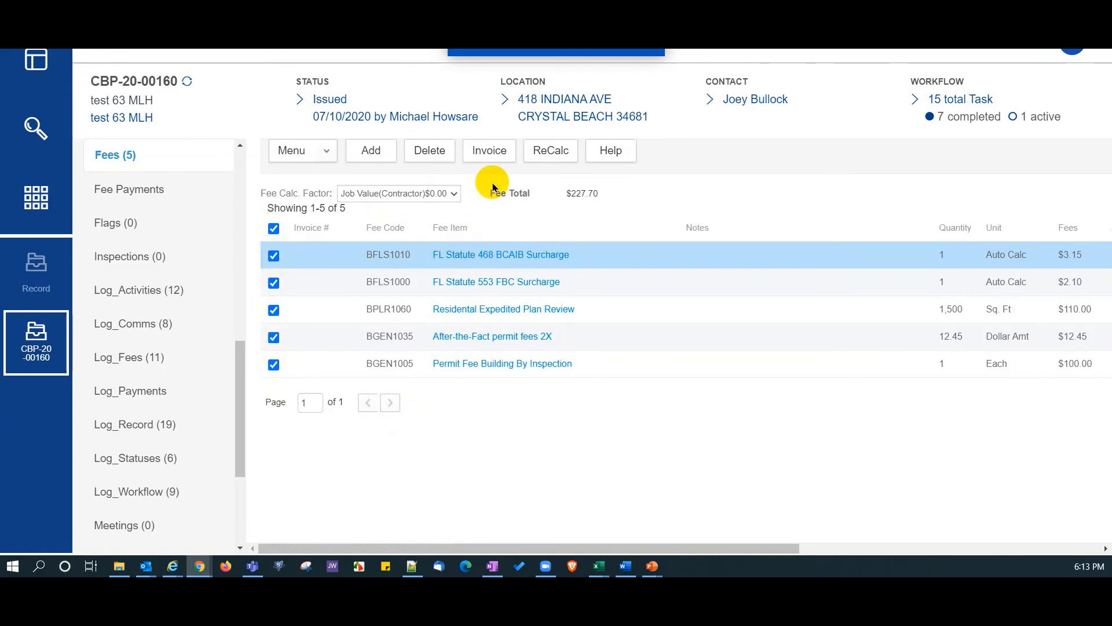
click(489, 154)
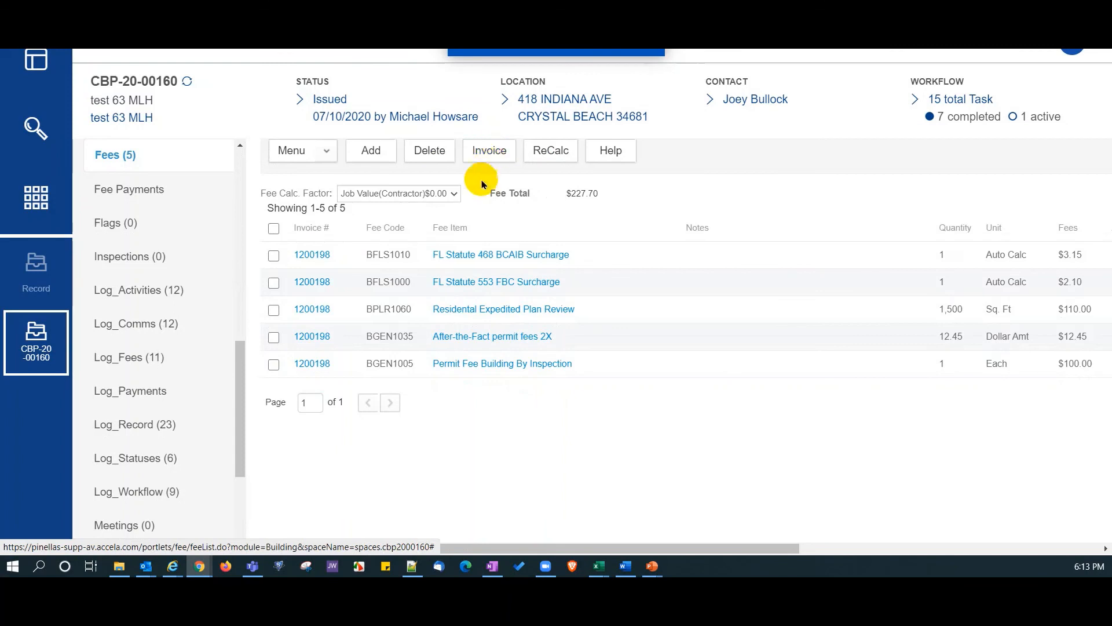
Step: Open the invoice linked to the FL Statute 468 BCAIB Surcharge in its own window, then close that window
click(313, 256)
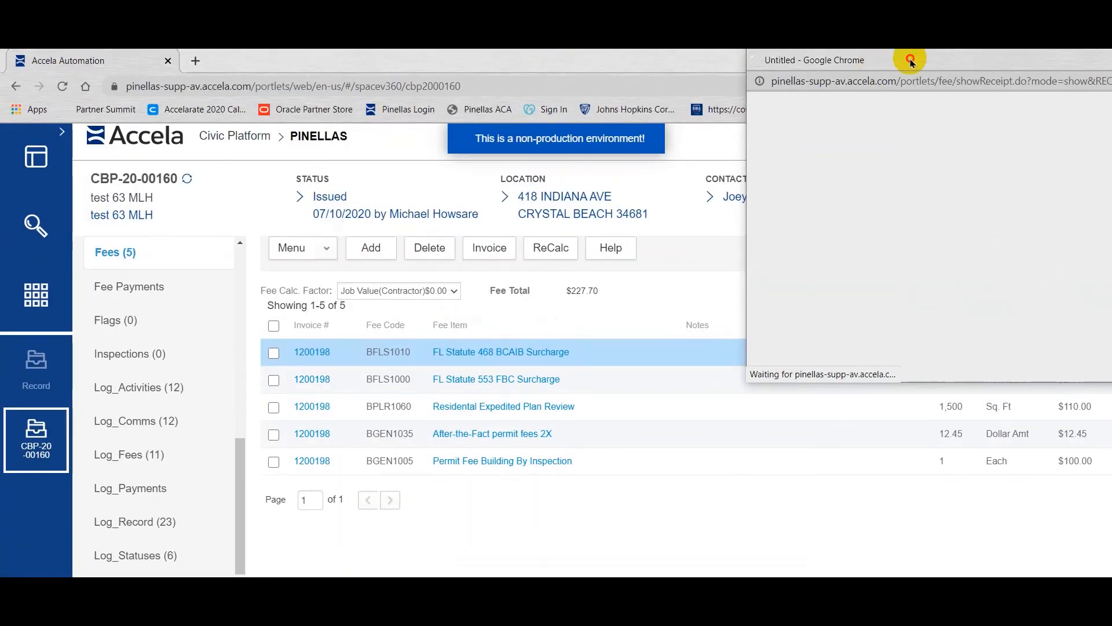
drag(914, 53, 501, 208)
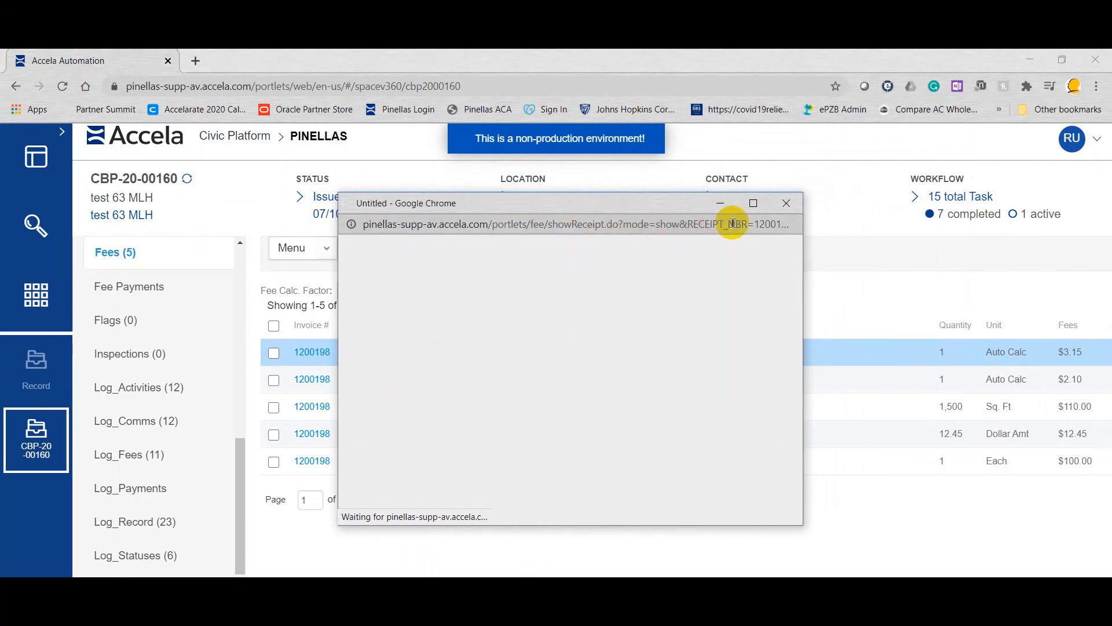
click(788, 204)
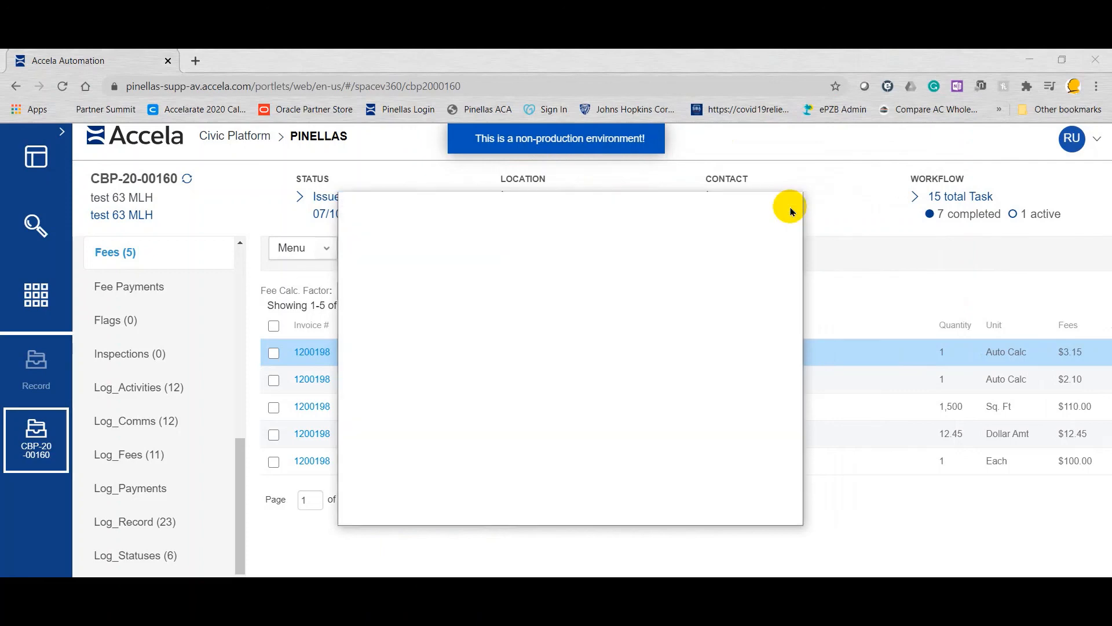